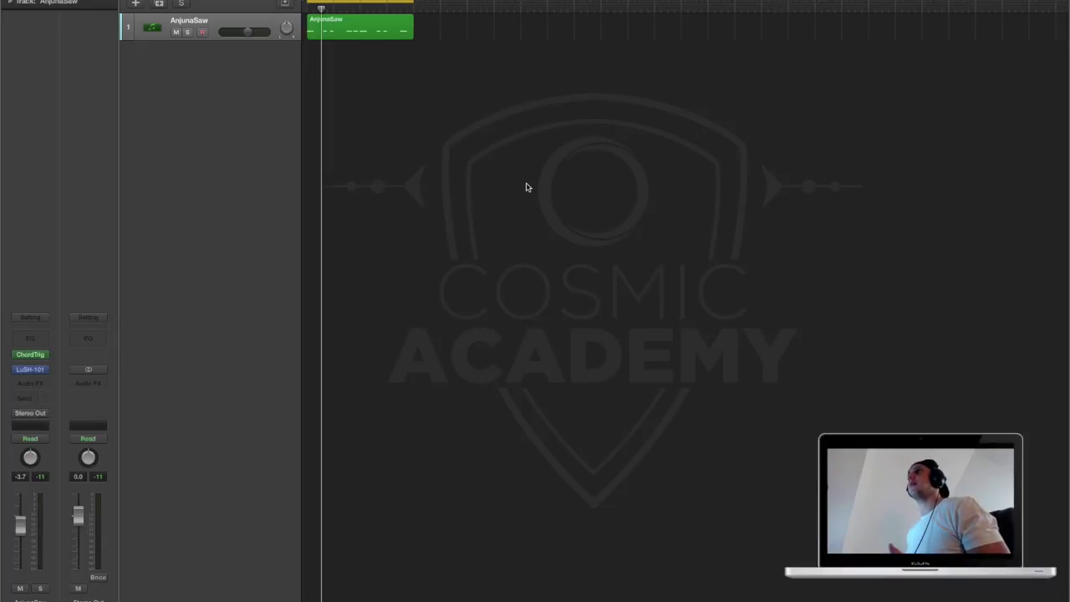
# Play the AnjunaSaw region briefly to hear the dry saw lead, then stop
pyautogui.press('space')
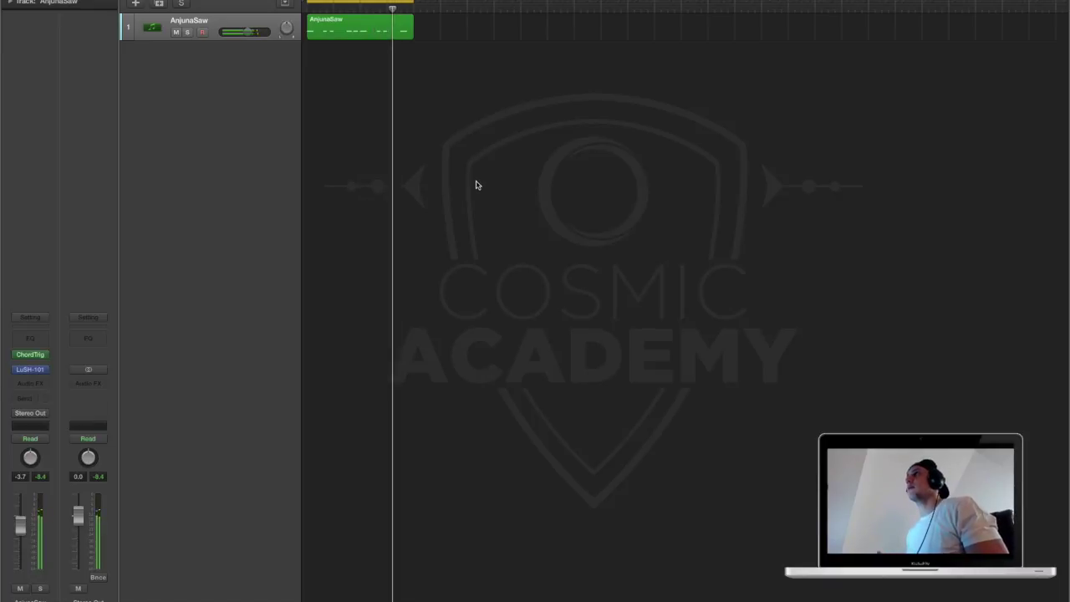
pyautogui.press('space')
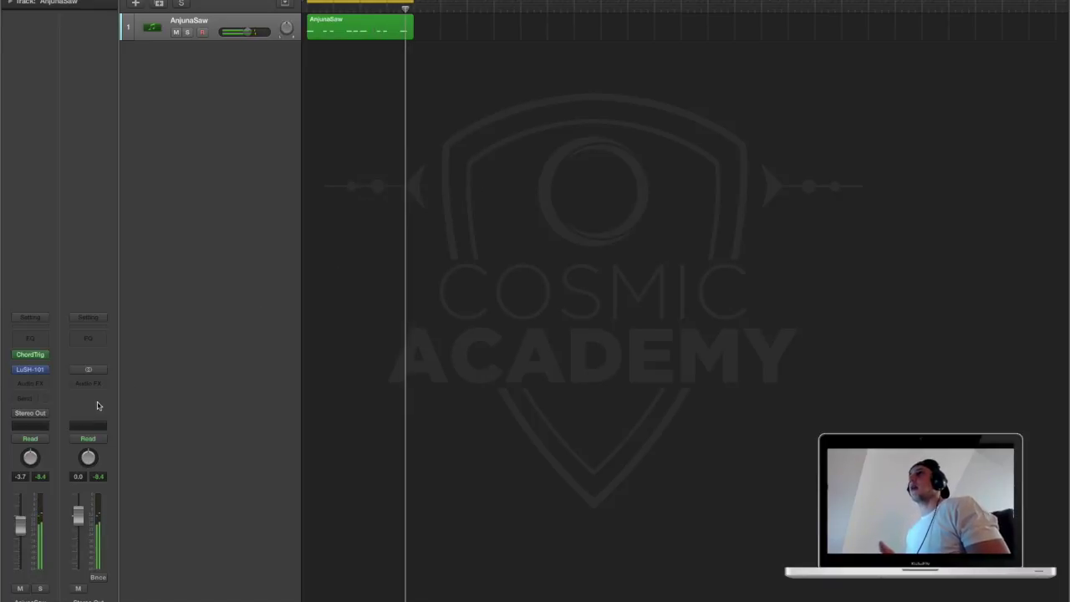
# Insert Xfer OTT (Stereo) on the AnjunaSaw track and start turning its Time down
pyautogui.click(41, 386)
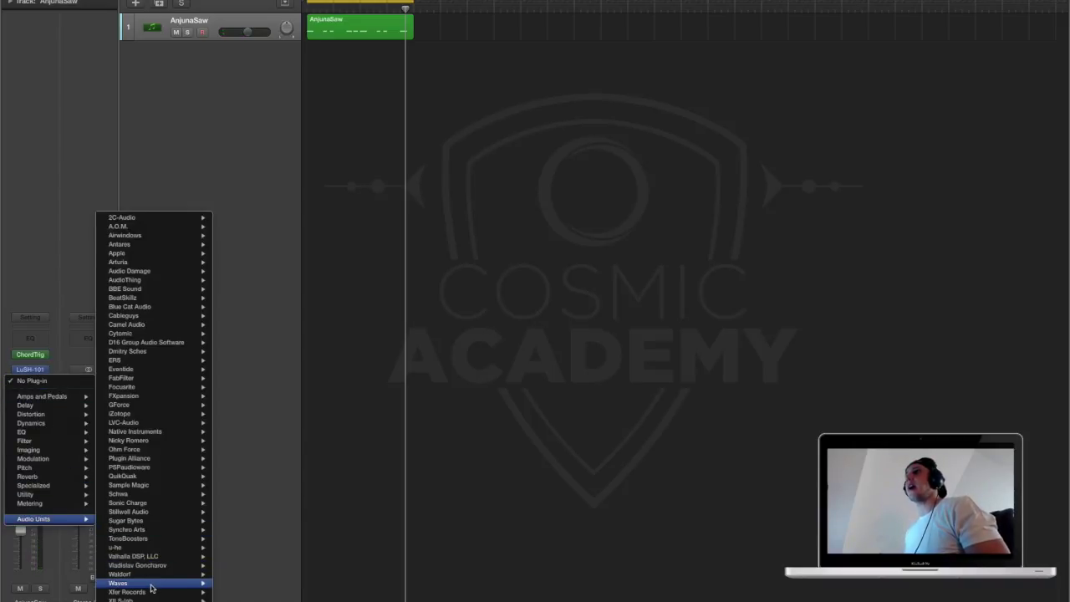
pyautogui.moveTo(127, 592)
pyautogui.moveTo(243, 592)
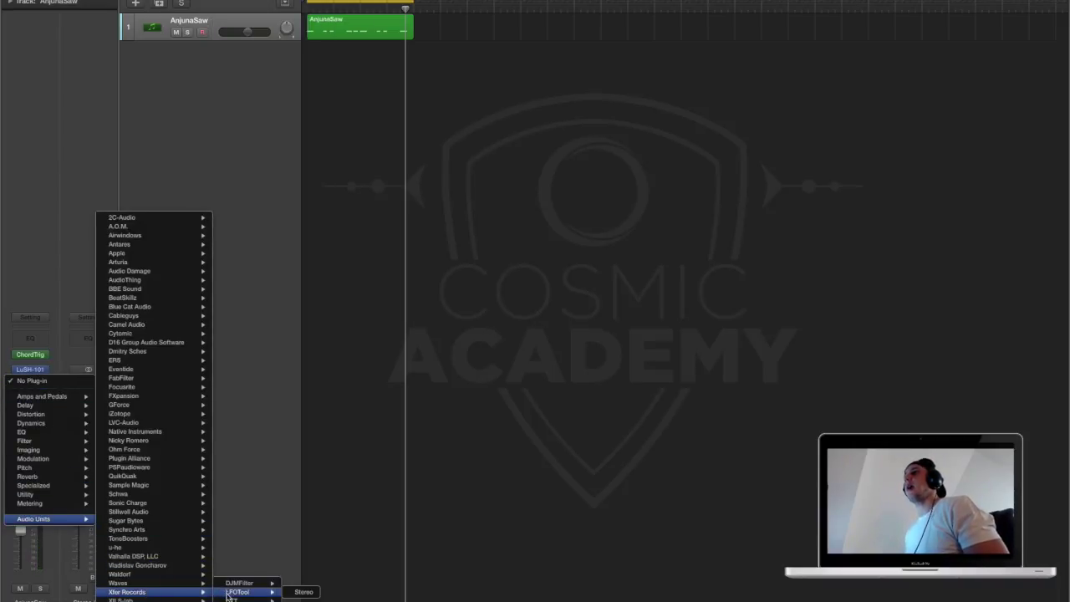
pyautogui.click(304, 598)
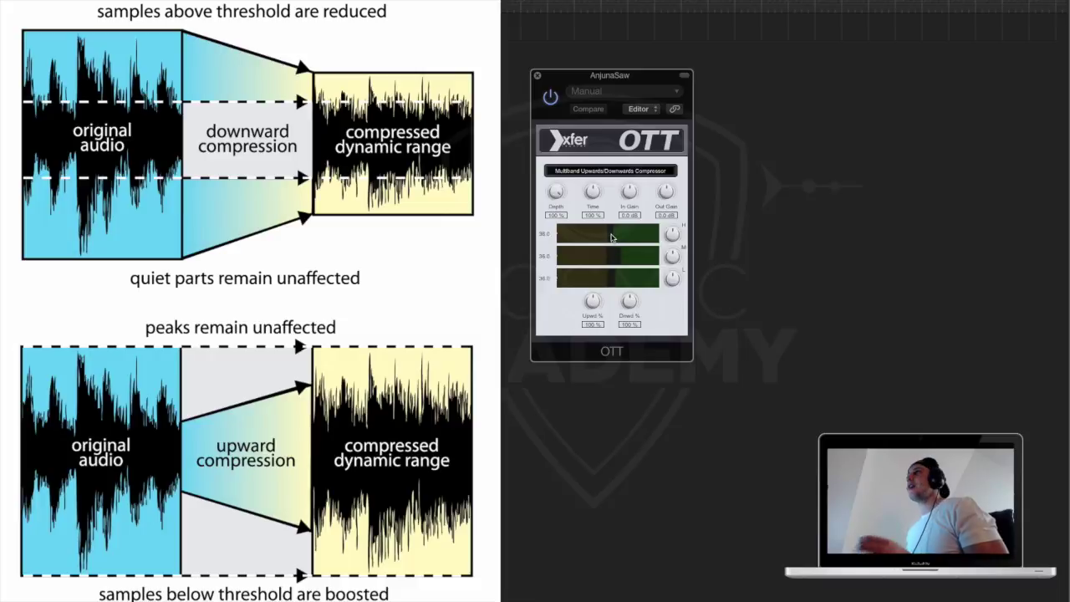
pyautogui.moveTo(614, 236); pyautogui.dragTo(622, 236)
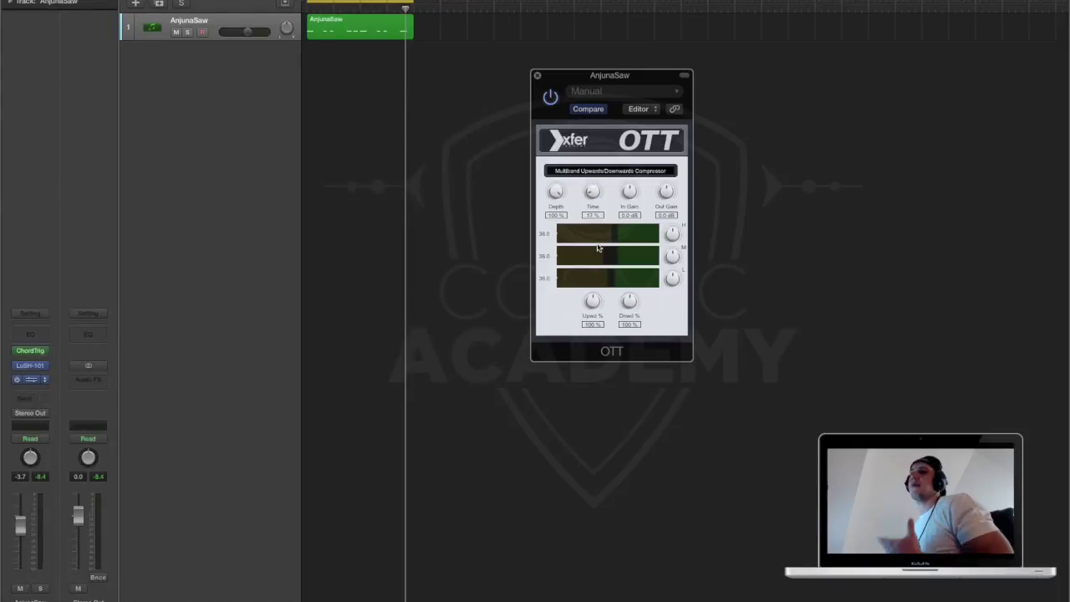
# Sweep OTT's Time between 0% and 100%, then settle it at 82%
pyautogui.moveTo(597, 232); pyautogui.dragTo(599, 259)
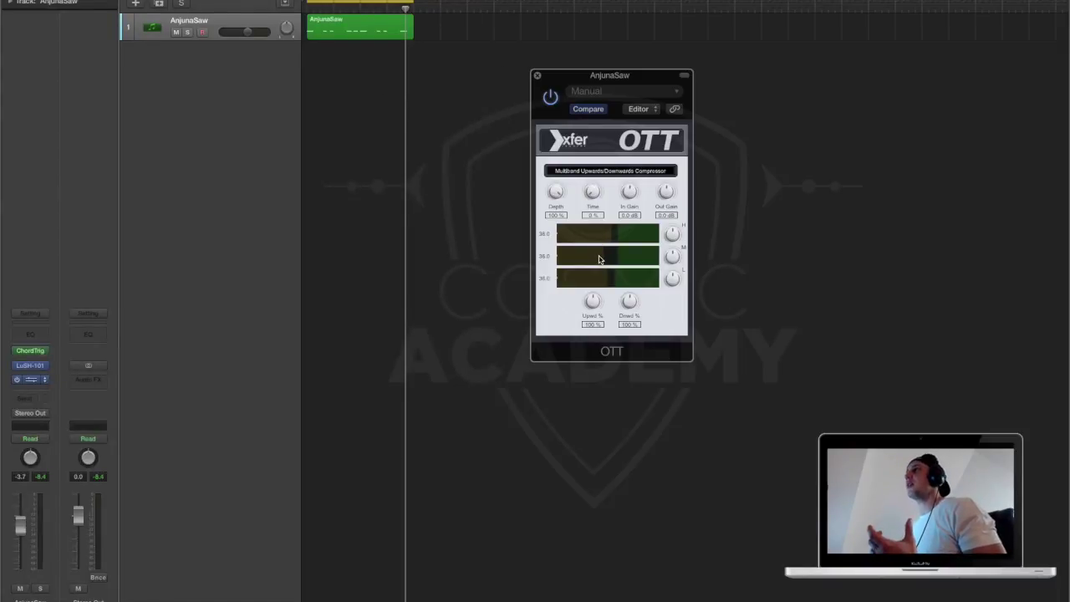
pyautogui.moveTo(590, 163); pyautogui.dragTo(592, 127)
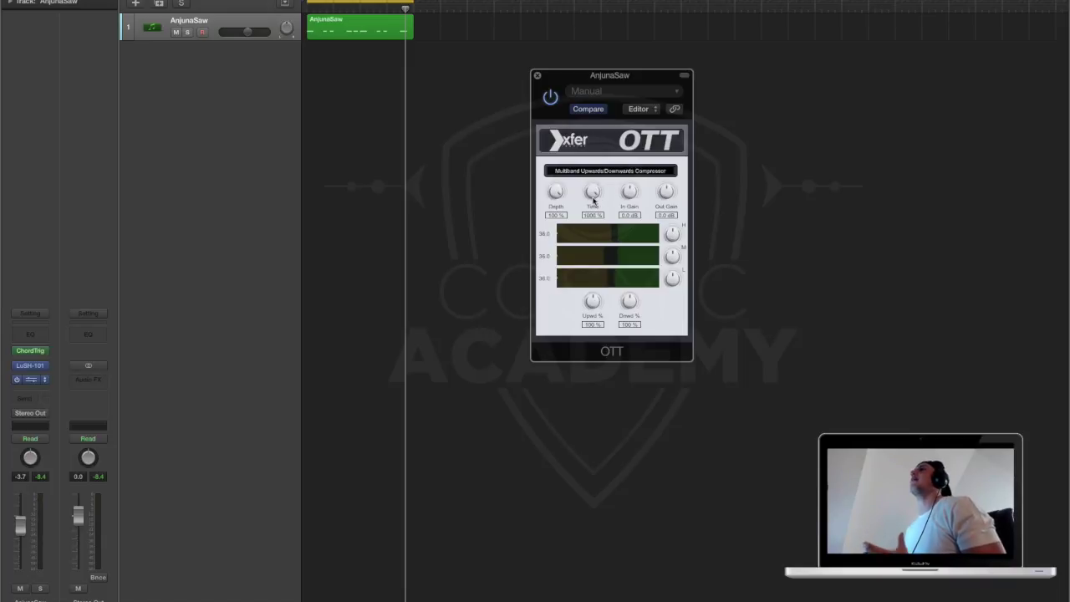
pyautogui.moveTo(593, 196); pyautogui.dragTo(594, 224)
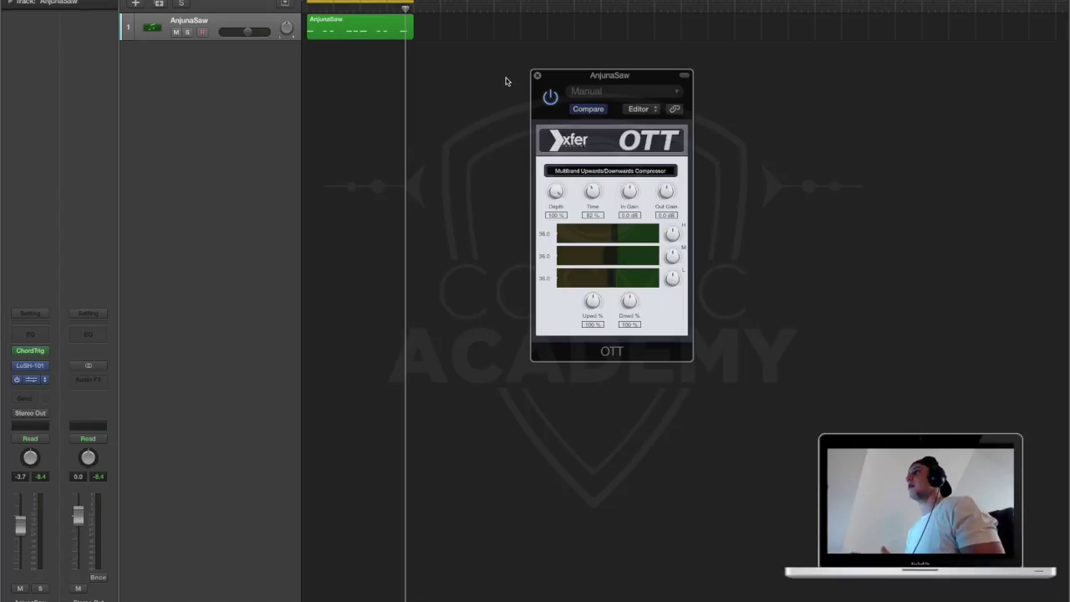
# Audition the saw lead through OTT and drop OTT's Out Gain to -4.1 dB
pyautogui.press('space')
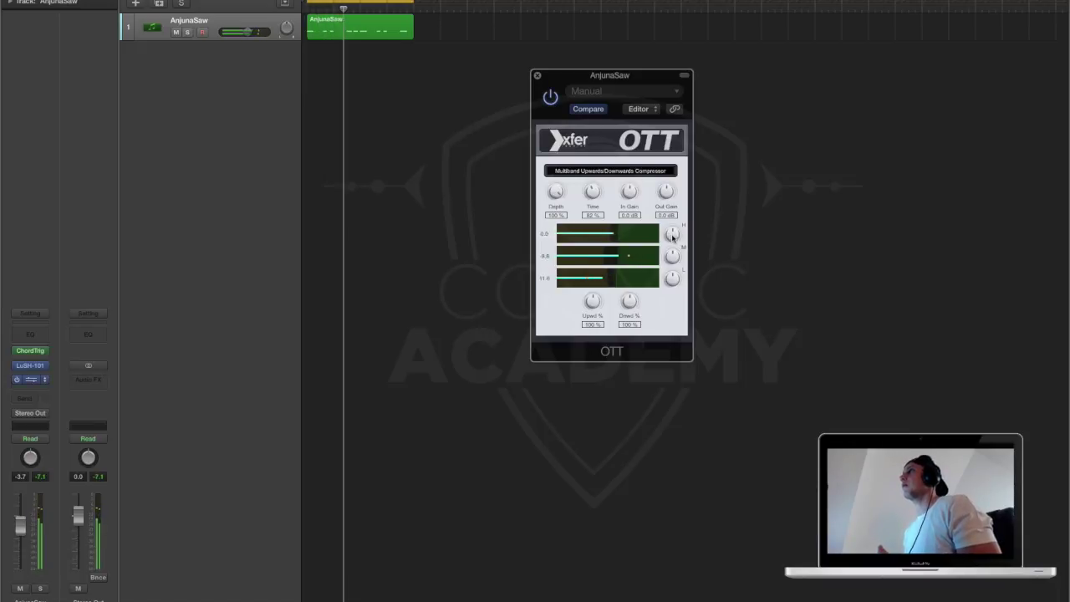
pyautogui.press('space')
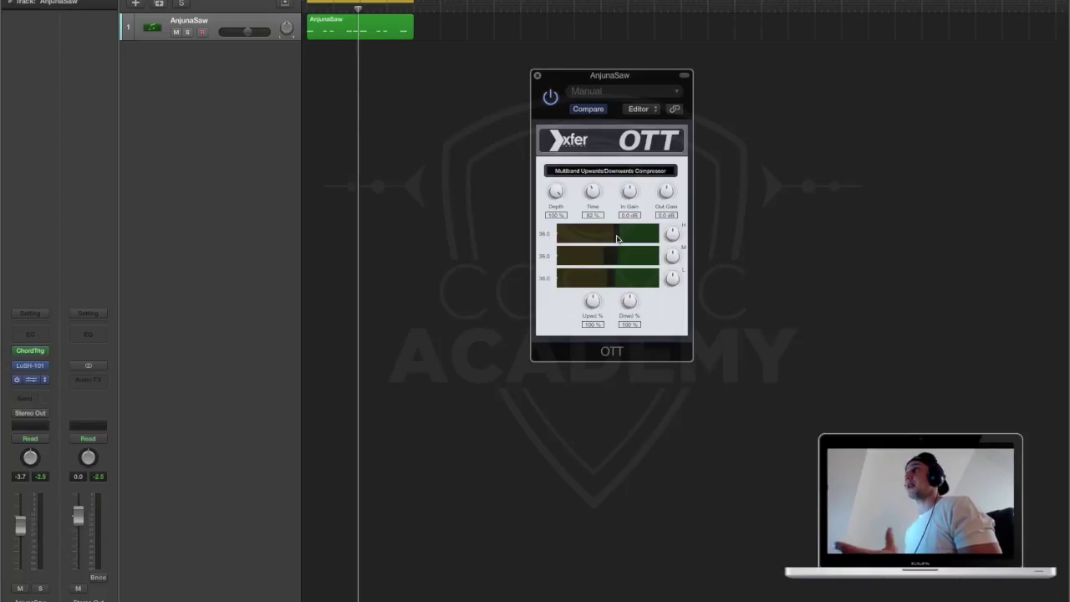
pyautogui.press('space')
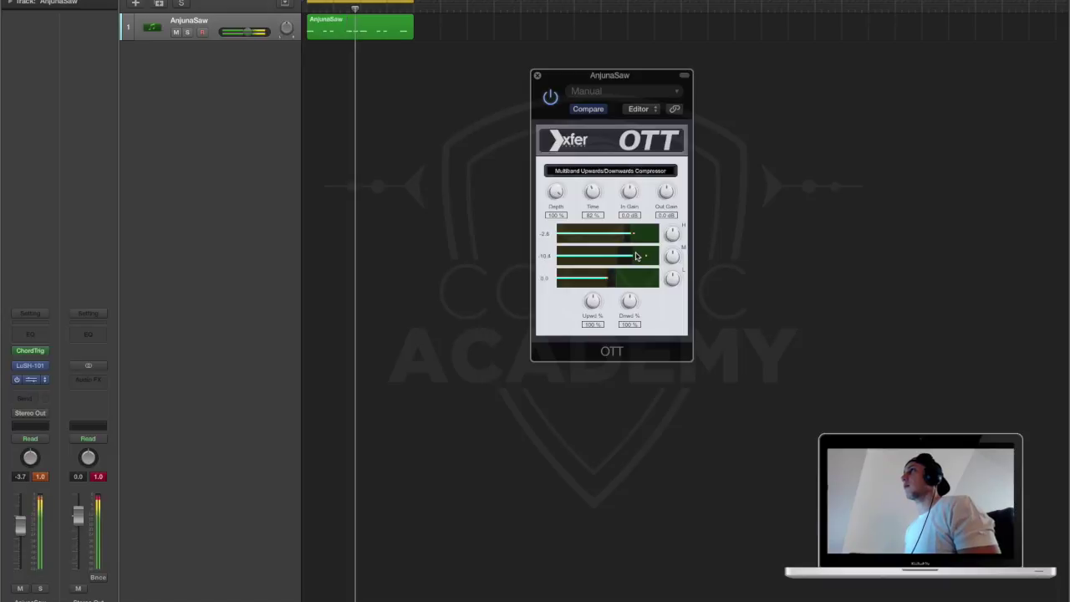
pyautogui.moveTo(660, 198); pyautogui.dragTo(666, 219)
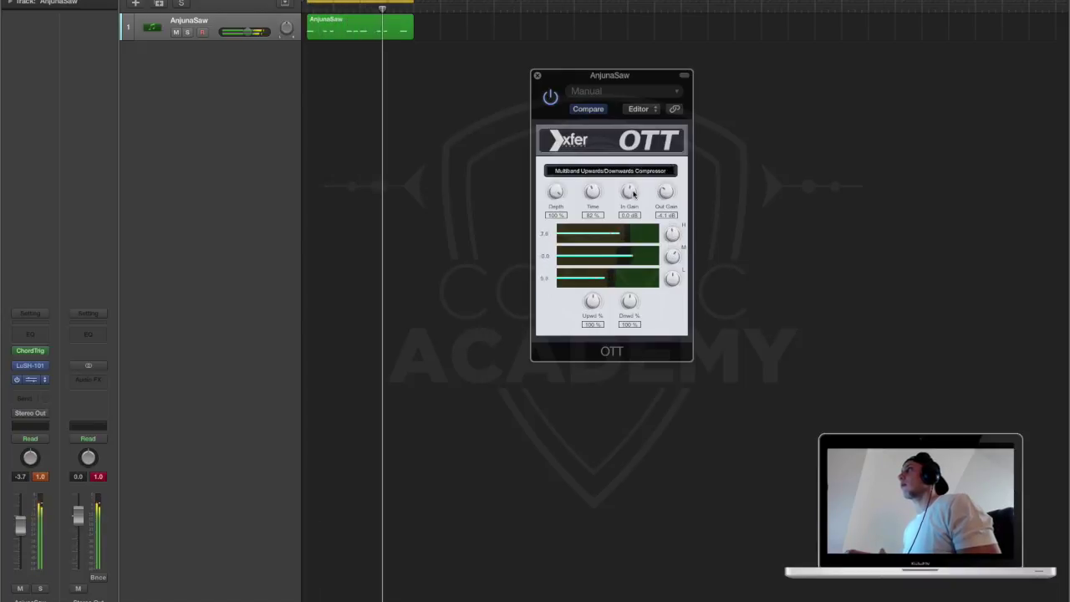
# Bring OTT's In Gain down to -2.5 dB while the saw lead keeps playing
pyautogui.moveTo(633, 192); pyautogui.dragTo(634, 210)
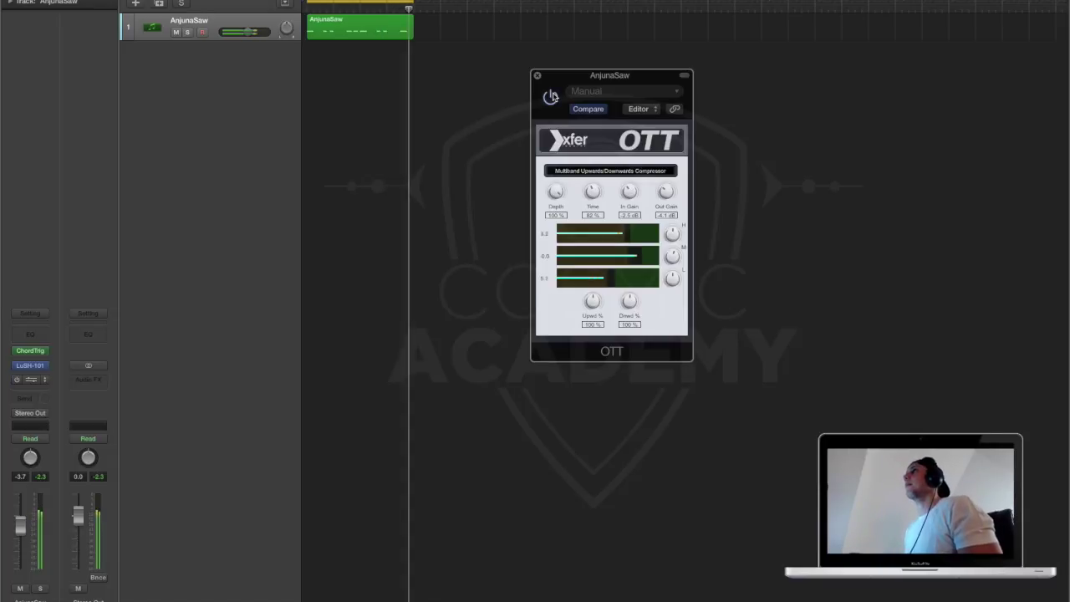
# Bypass OTT and re-enable it during playback to A/B the saw lead
pyautogui.click(552, 97)
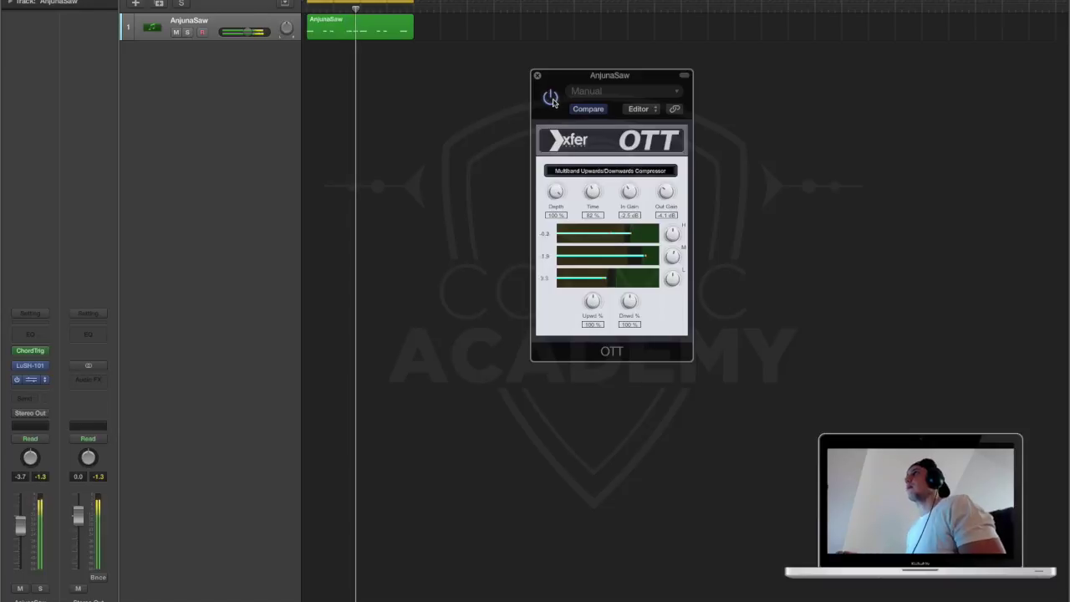
pyautogui.click(550, 97)
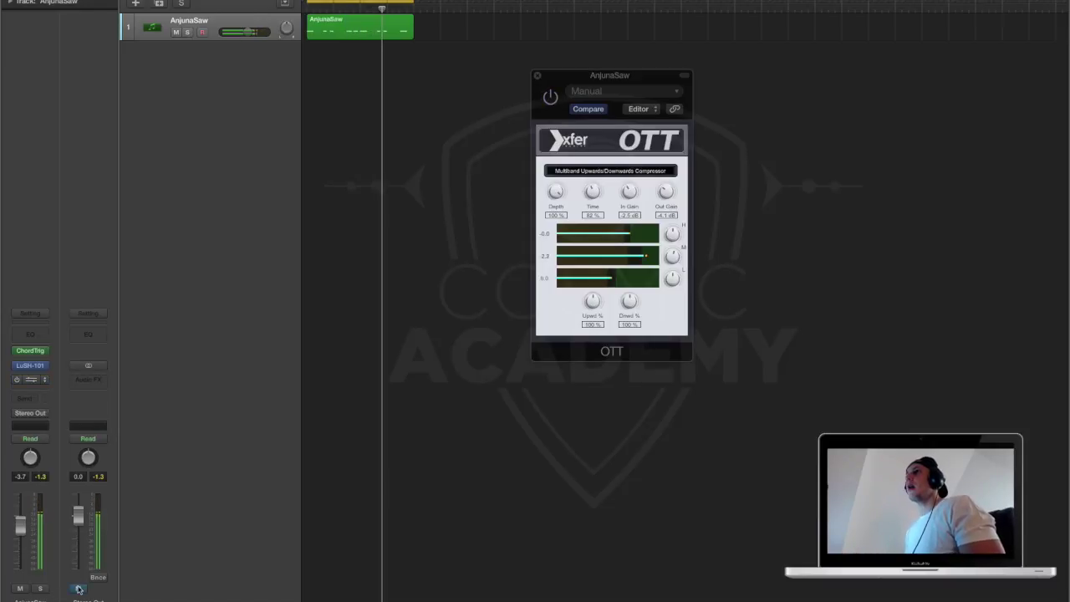